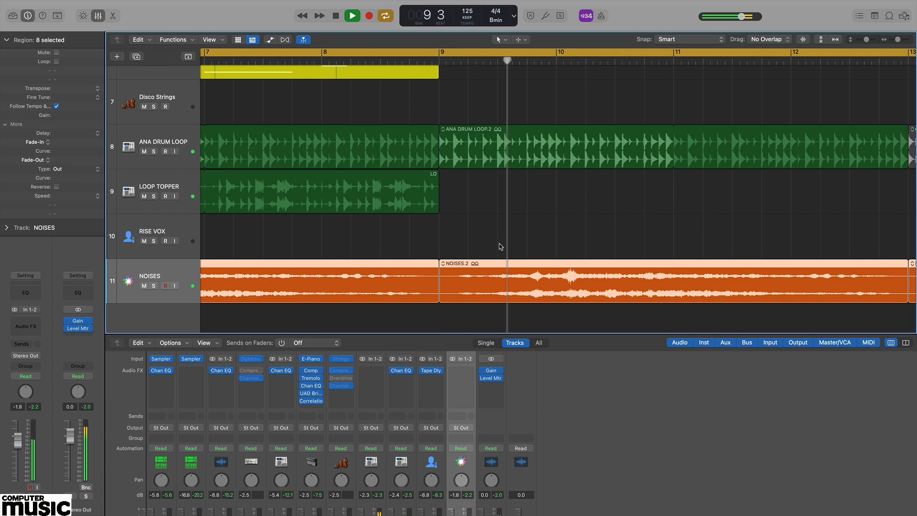
Open the Level Meter on the Stereo Out, set its level display to Peak & RMS, and play the project.
key("space")
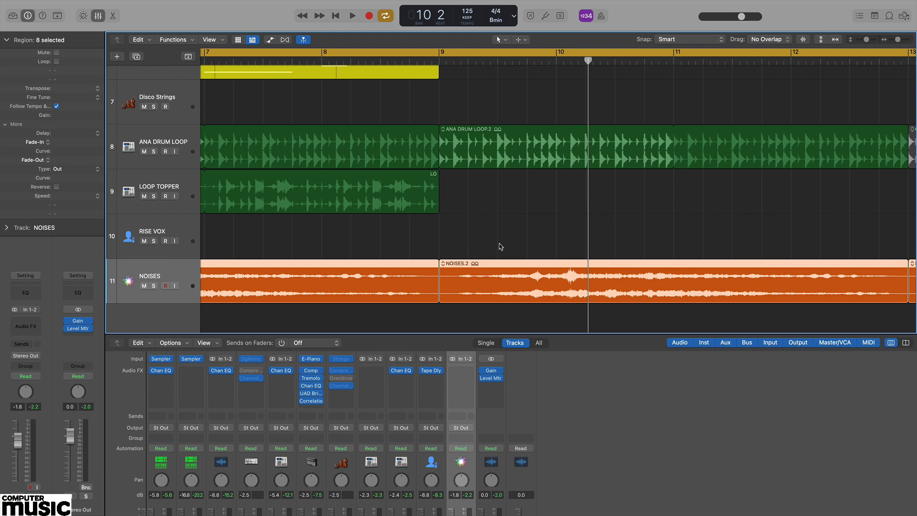
left_click(491, 379)
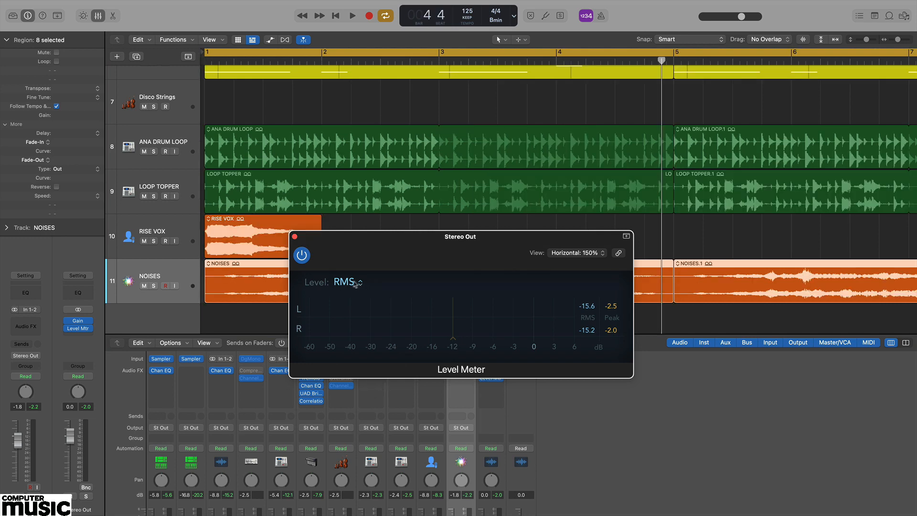
left_click(354, 282)
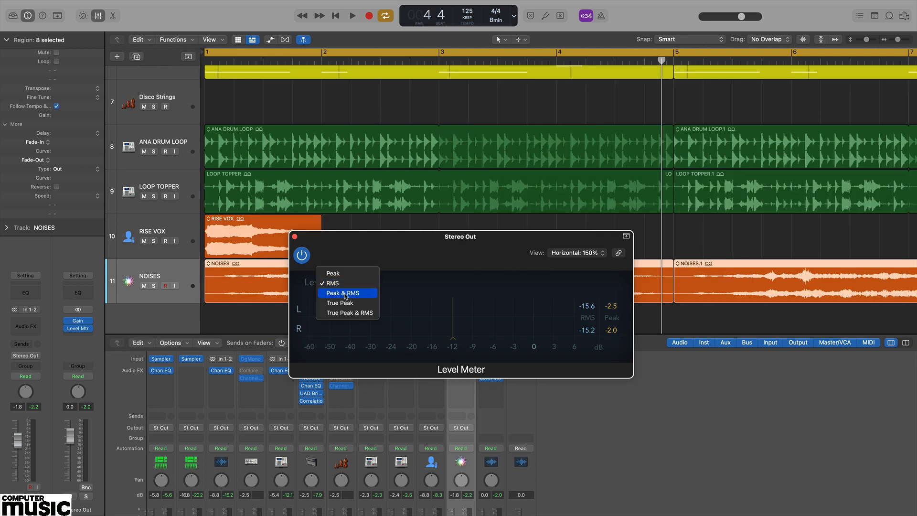
left_click(346, 295)
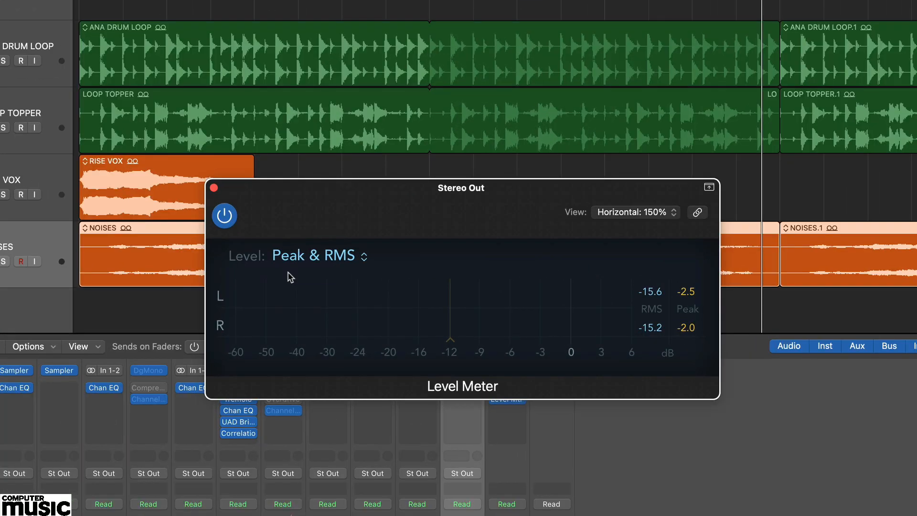
key("space")
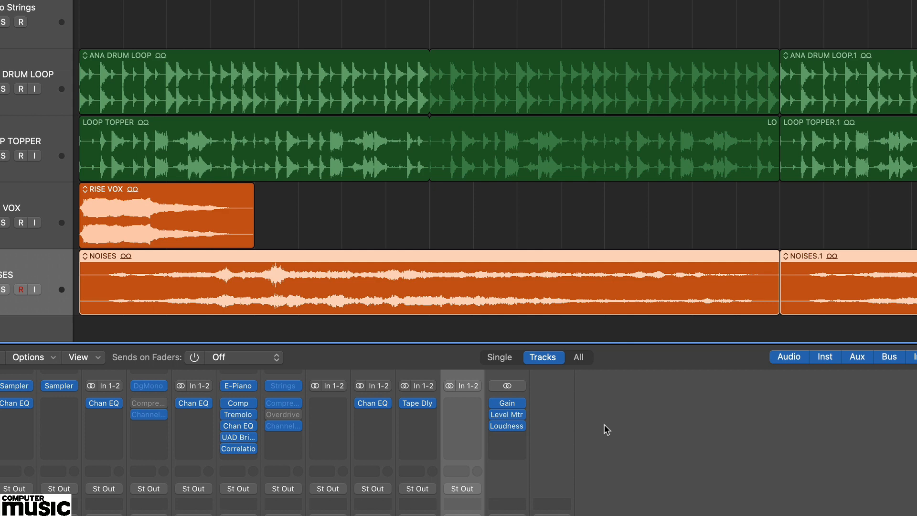
Open the Loudness Meter on the Stereo Out and measure the mix's integrated loudness during playback.
left_click(508, 425)
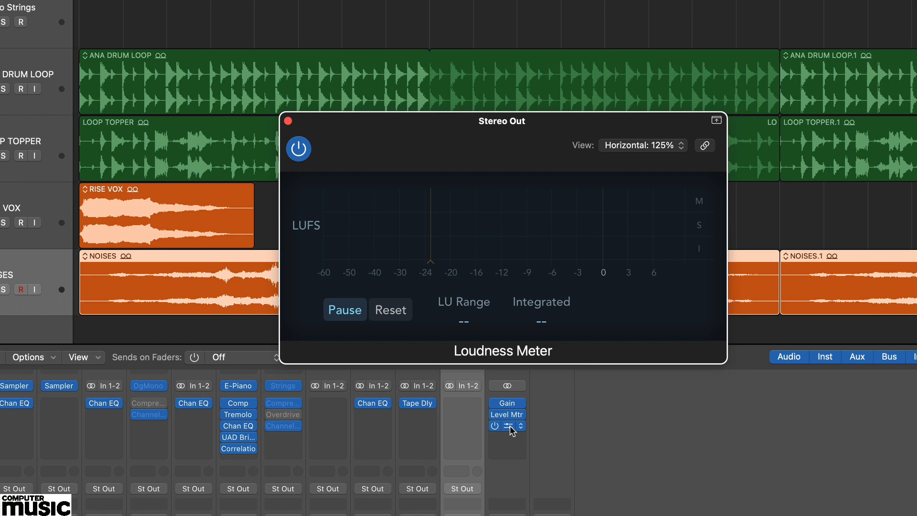
key("space")
left_click(345, 310)
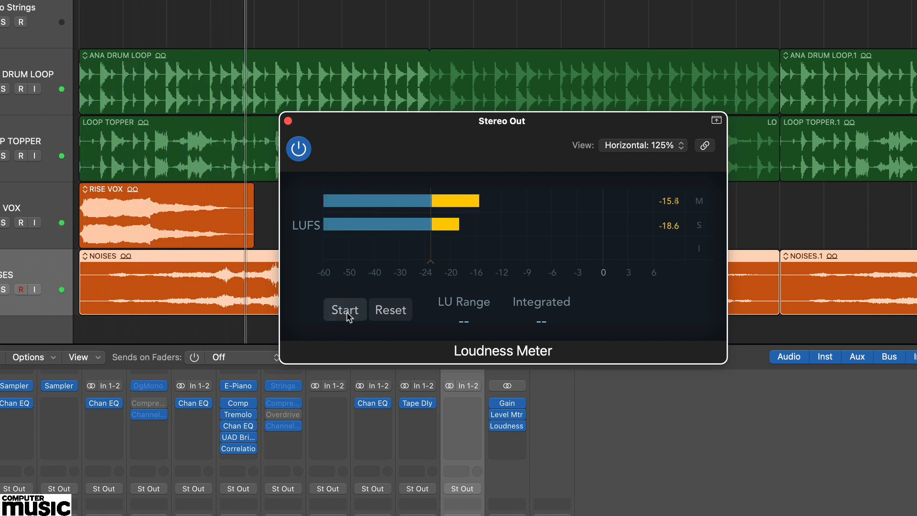
left_click(346, 312)
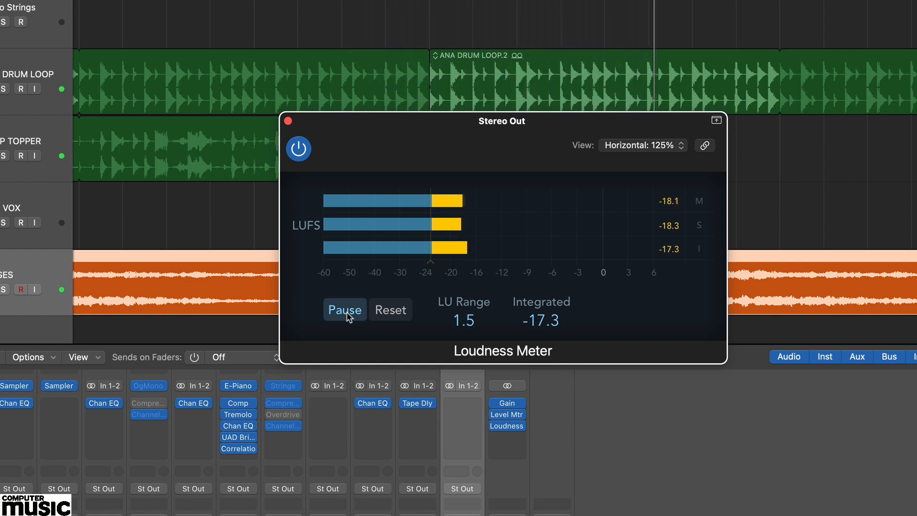
key("space")
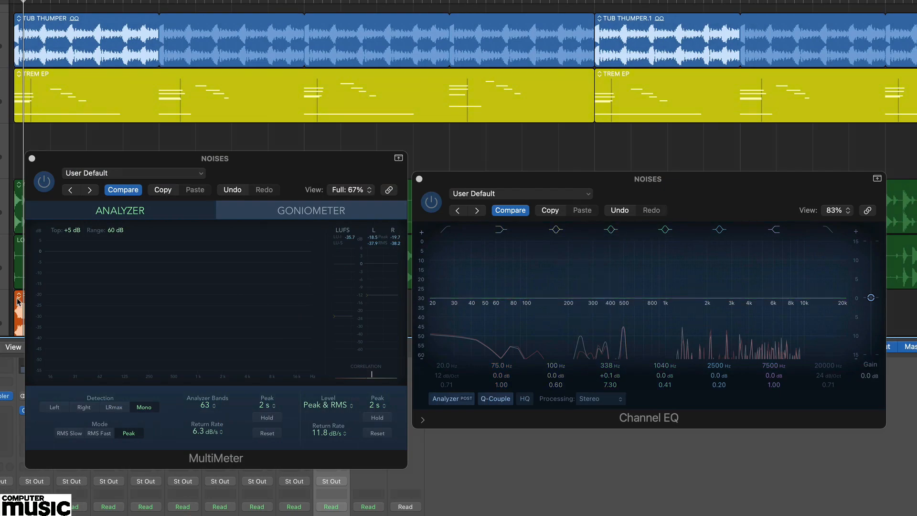
Play the project to examine the NOISES track in the MultiMeter and Channel EQ analyzers.
scroll(458, 85, "down", 5)
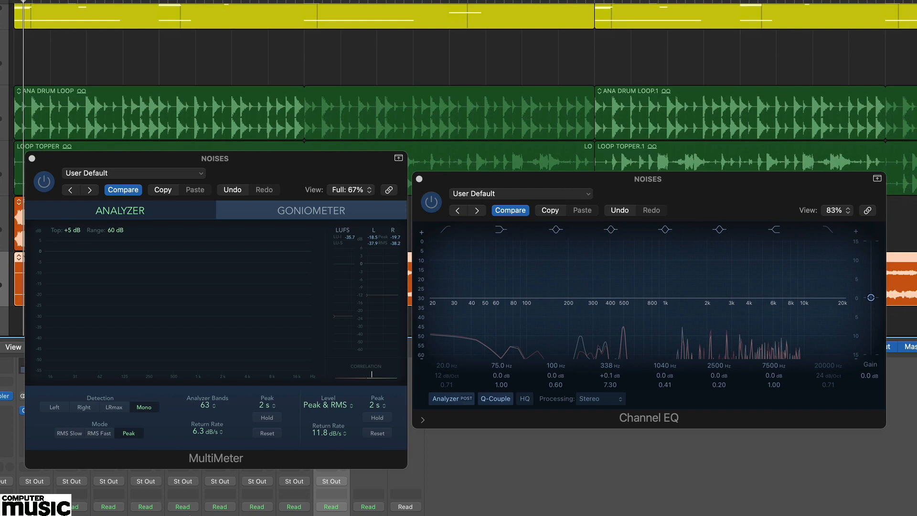
key("space")
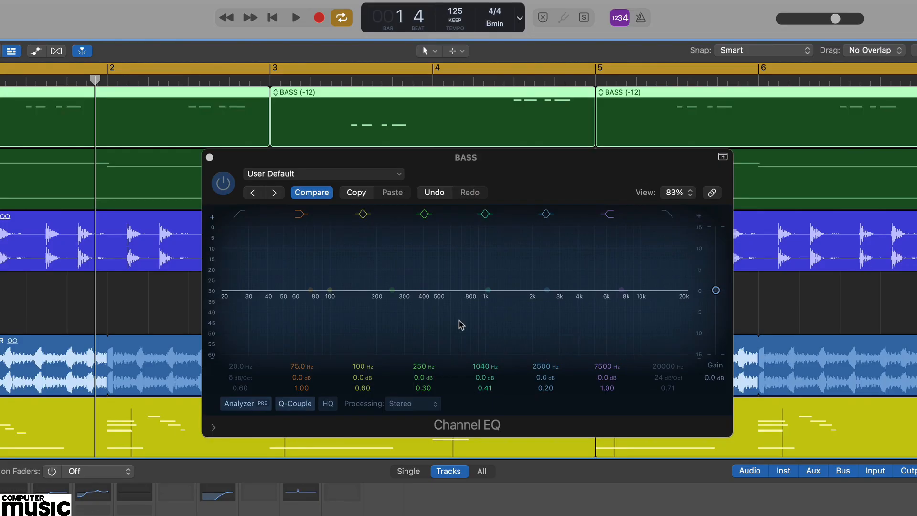
Play the project with the BASS track soloed and switch its Channel EQ analyzer to Post.
key("space")
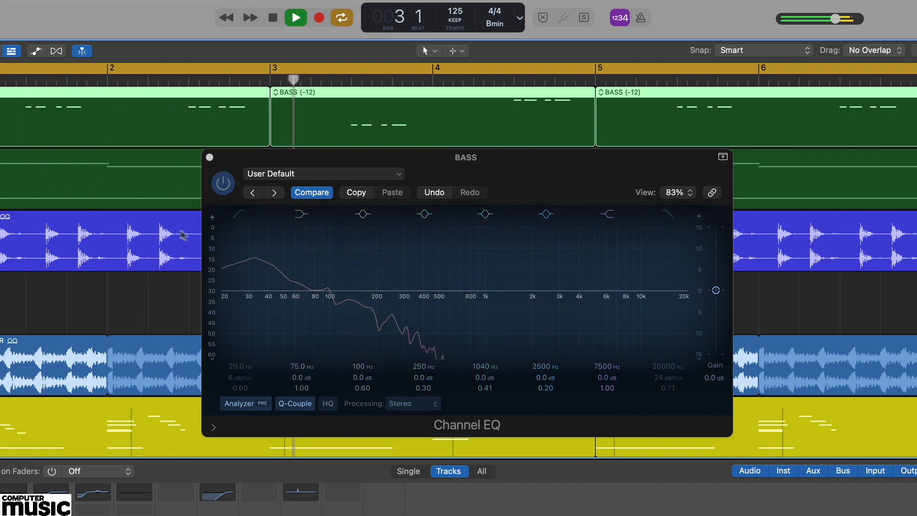
key("s")
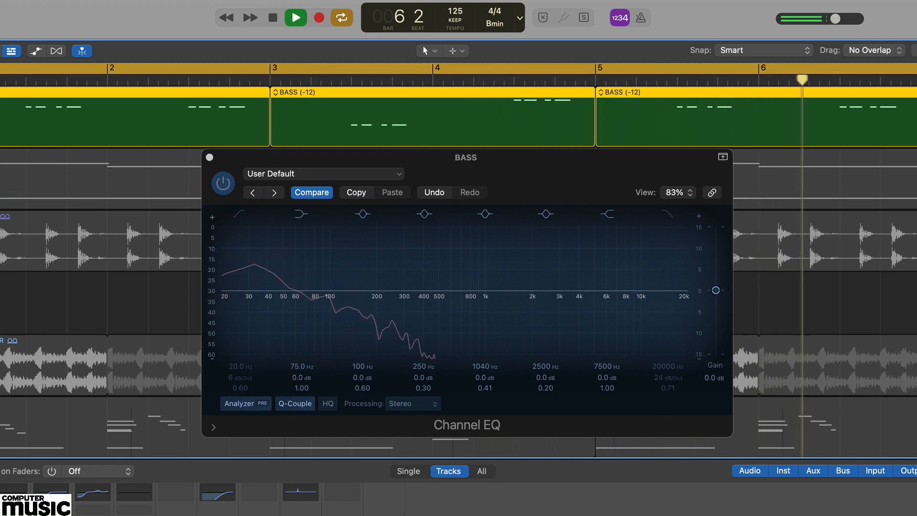
left_click(263, 403)
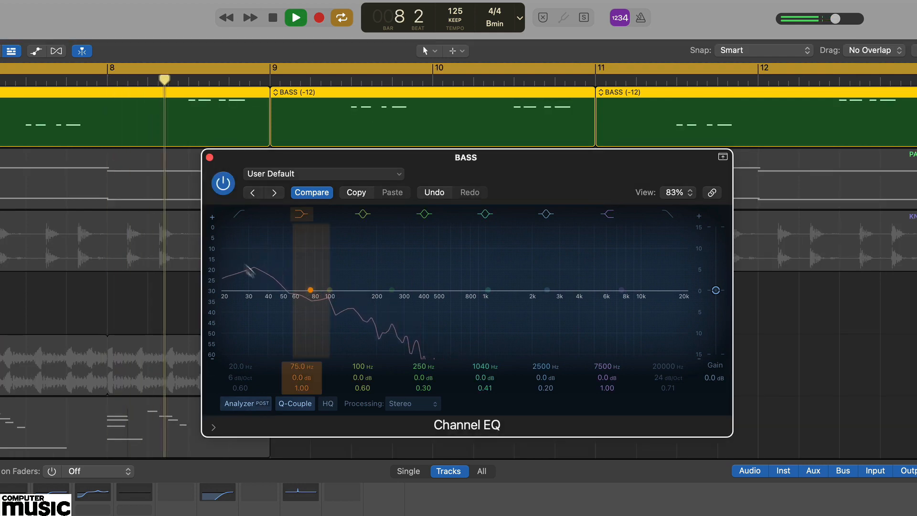
Enable the BASS EQ's low cut at 49.4 Hz with an 18 dB/Oct slope, and compare the analyzer's Pre and Post curves.
left_click(240, 213)
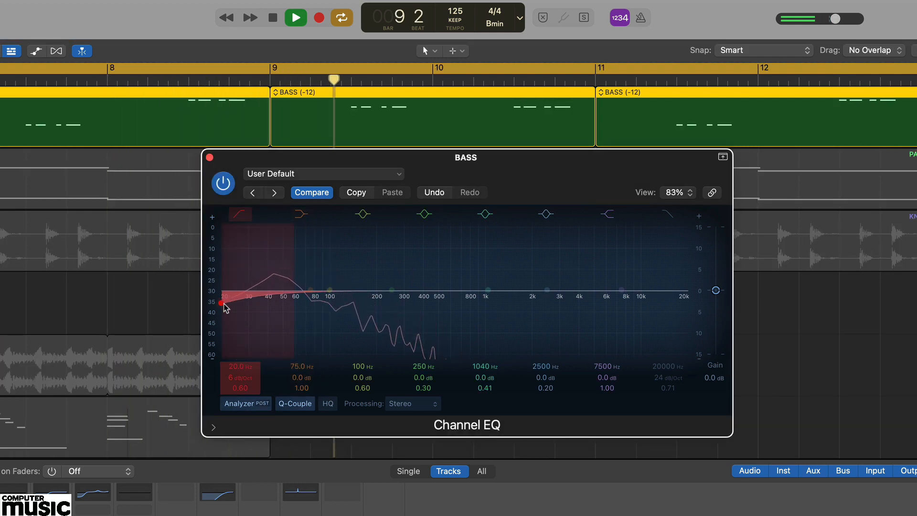
left_click_drag(227, 305, 276, 306)
left_click_drag(236, 377, 236, 364)
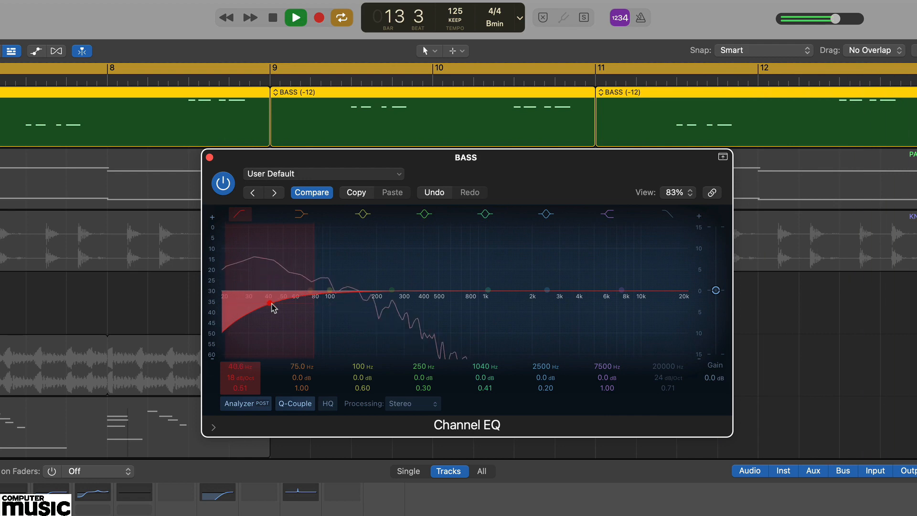
left_click_drag(270, 304, 285, 308)
left_click(264, 405)
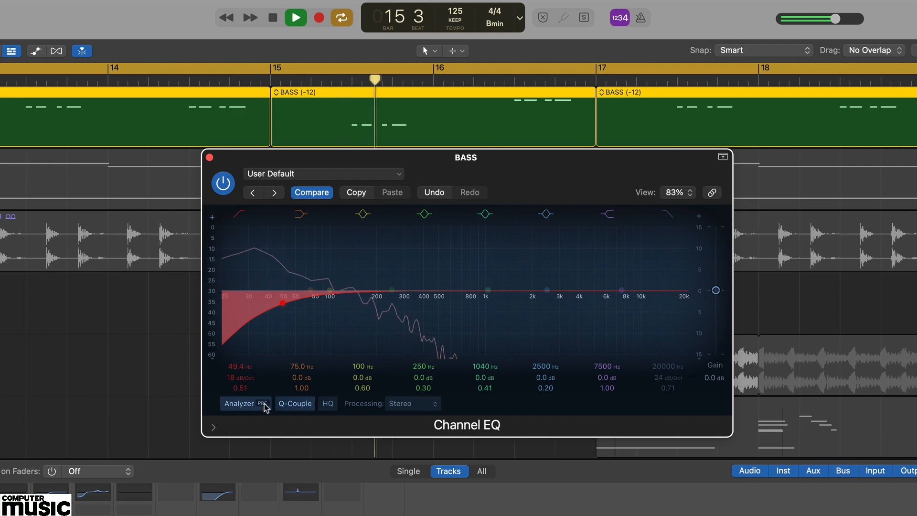
left_click(264, 405)
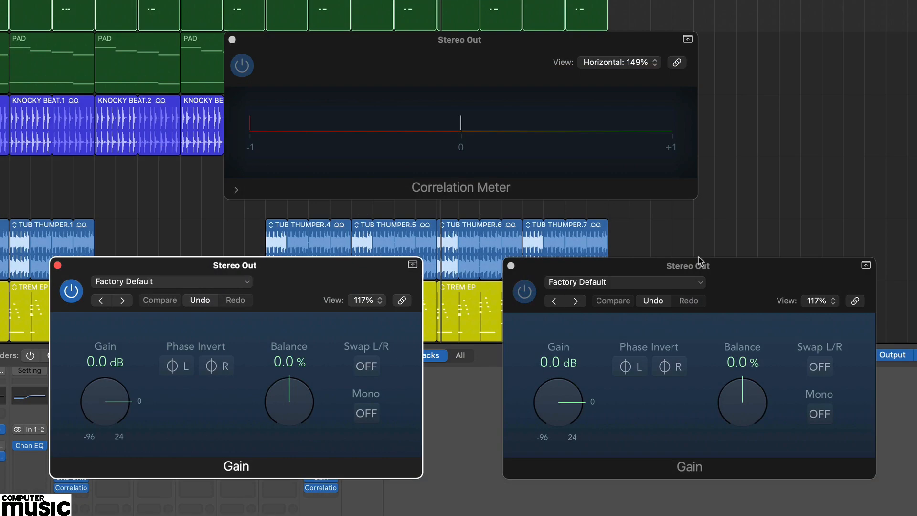
Check the mix's correlation during playback with mono summing and inverted left-channel phase, and turn both Gain settings back off.
key("space")
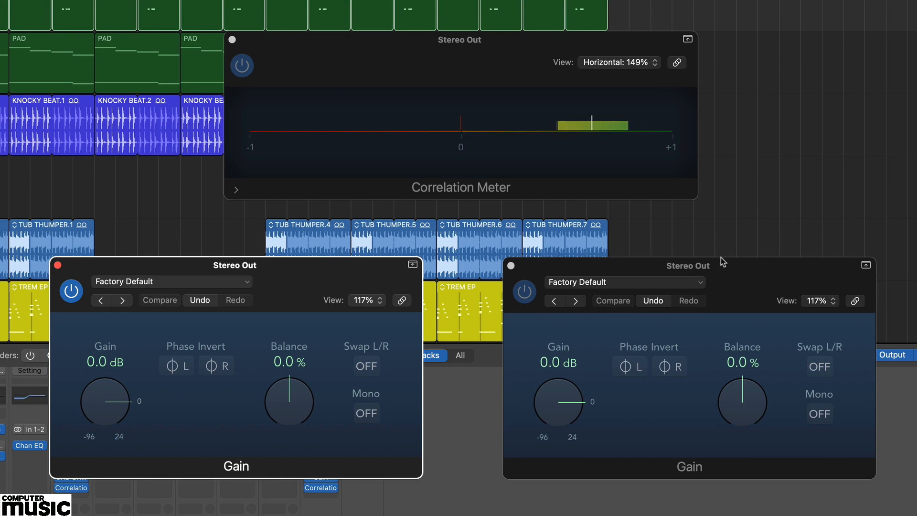
left_click(366, 413)
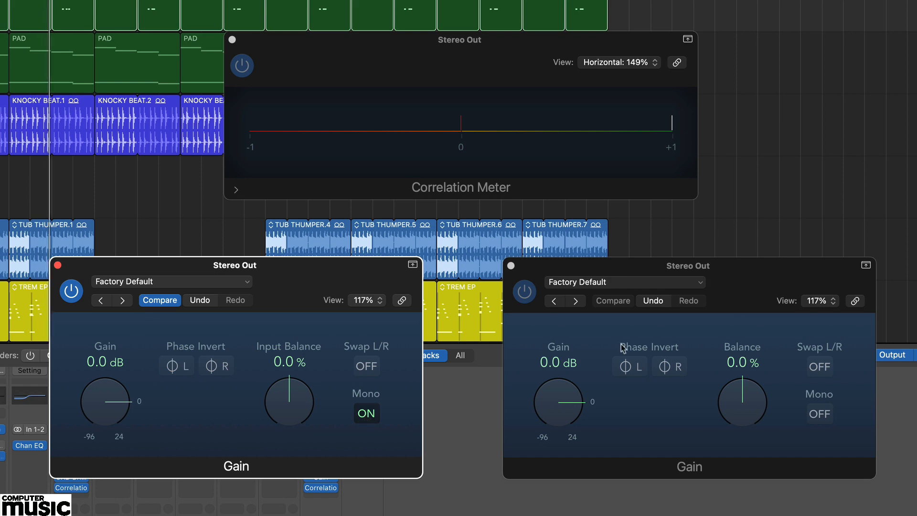
left_click(625, 366)
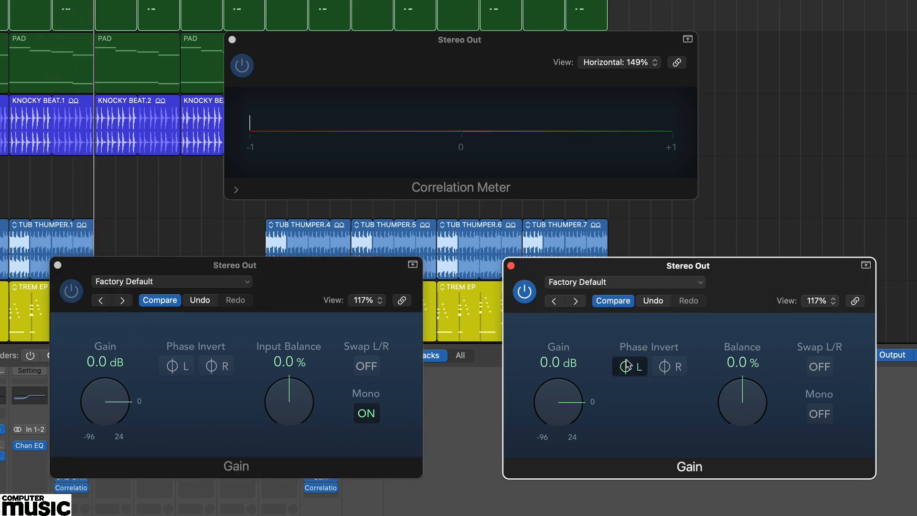
left_click(625, 365)
left_click(367, 413)
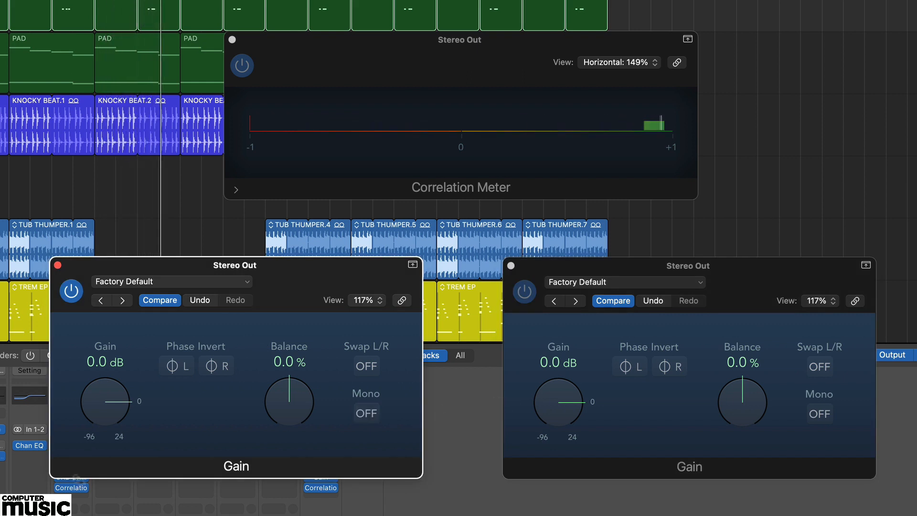
Solo the TREM EP track and close both Stereo Out Gain plug-in windows.
left_click(0, 311)
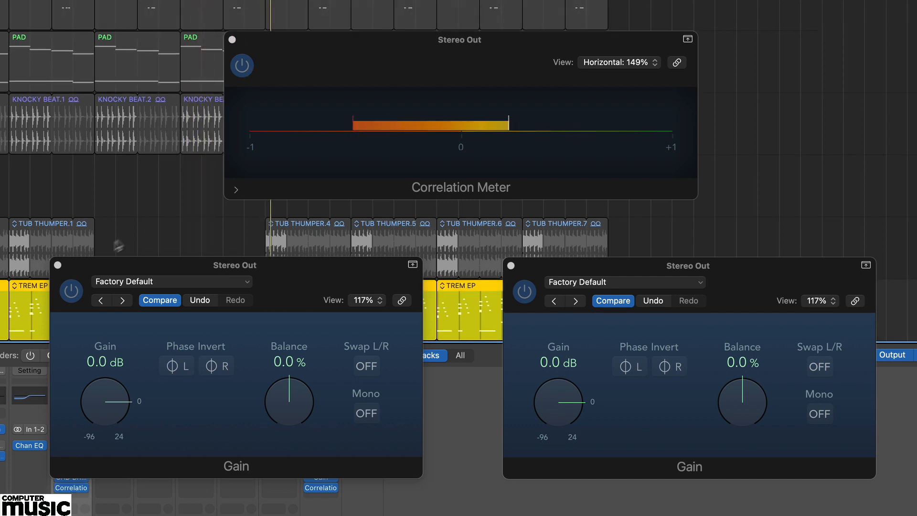
left_click(58, 265)
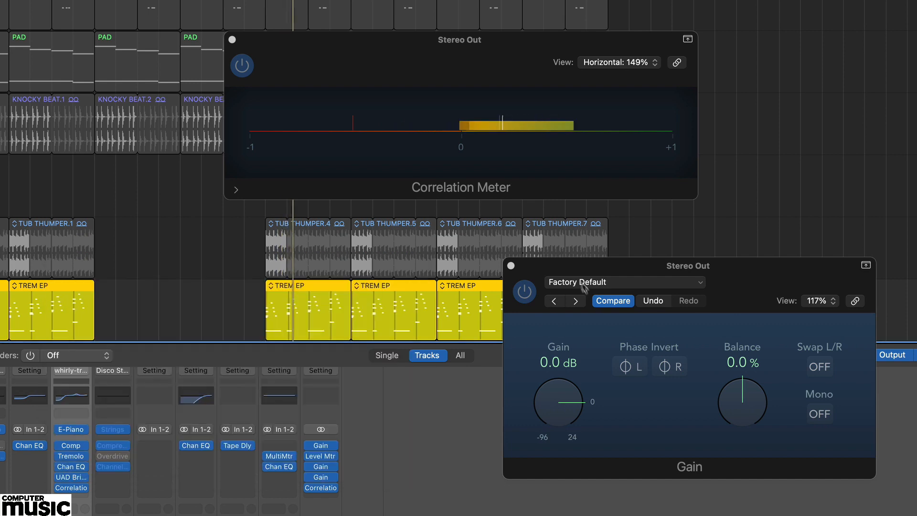
left_click(510, 266)
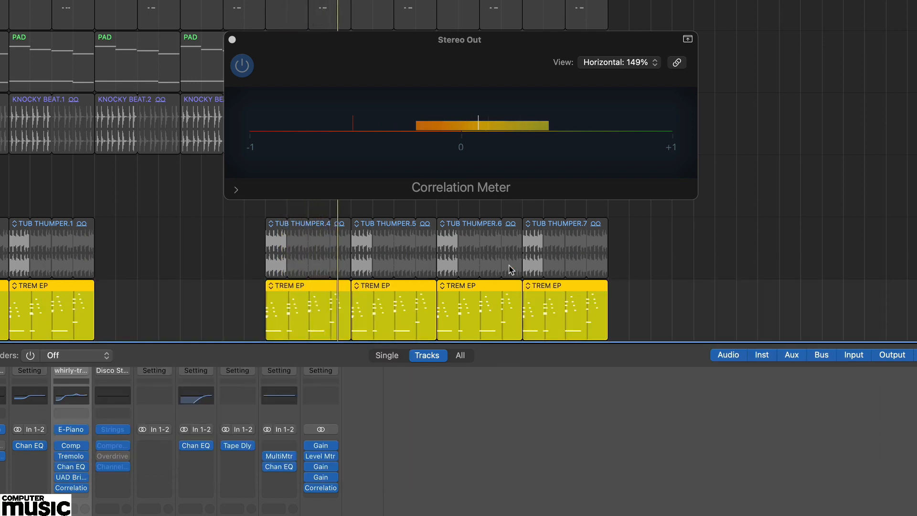
Reopen the Stereo Out Gain plug-in and compare the TREM EP track's correlation in mono and stereo, moving the window aside.
left_click(323, 477)
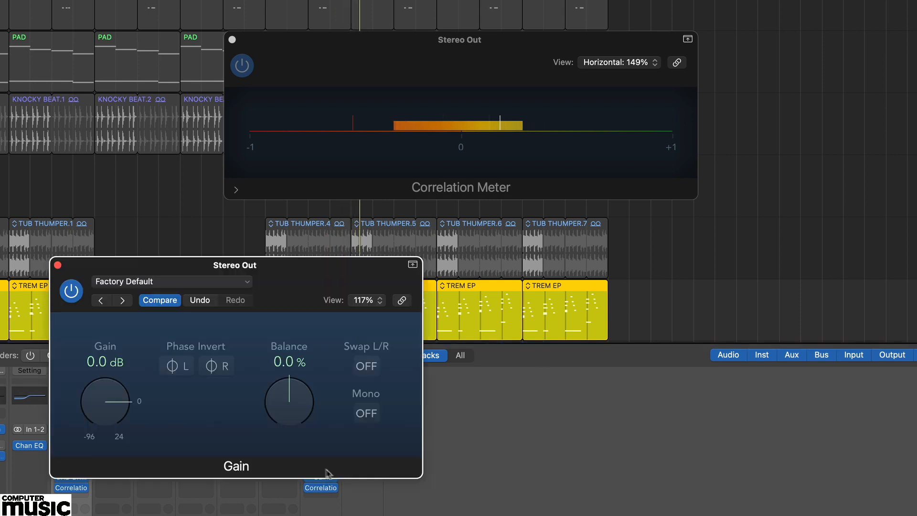
left_click(363, 414)
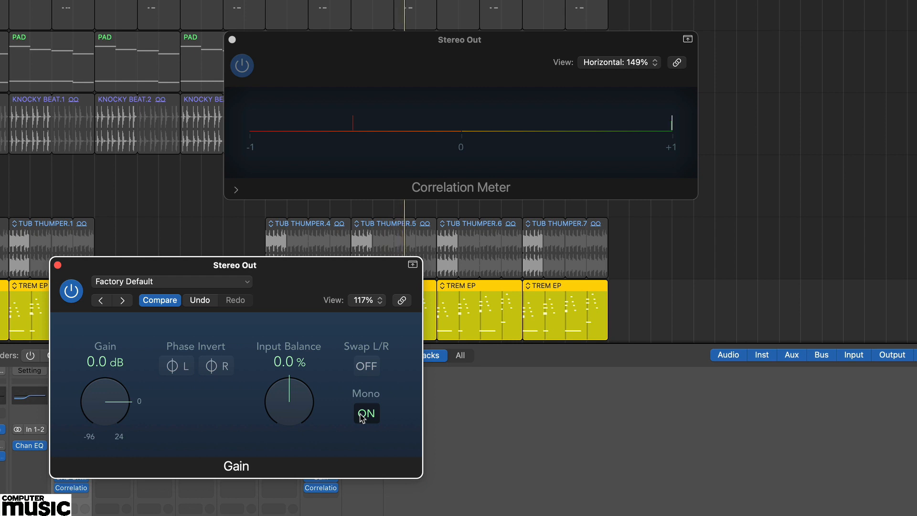
left_click(362, 415)
left_click_drag(320, 263, 466, 291)
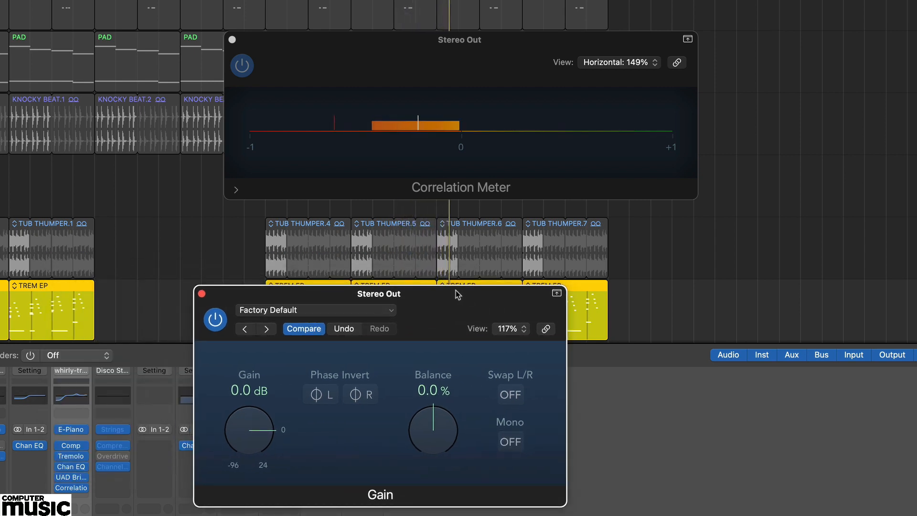